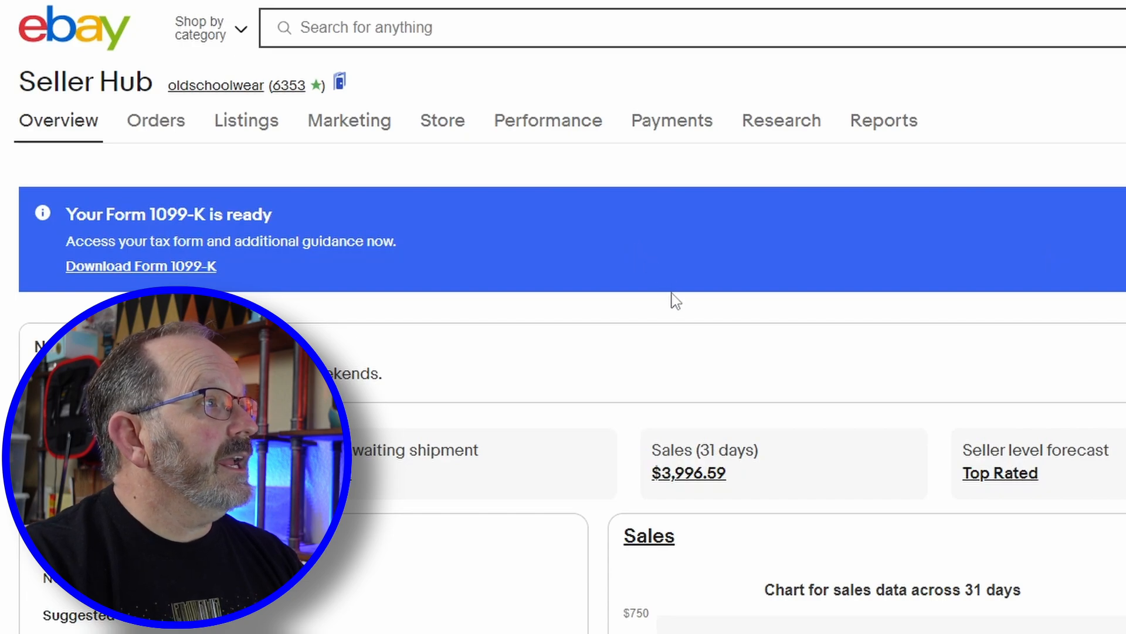
Step: Look through the existing promotions on the Manage promotions page and start creating a sale event + markdown promotion
mouse_move(359, 142)
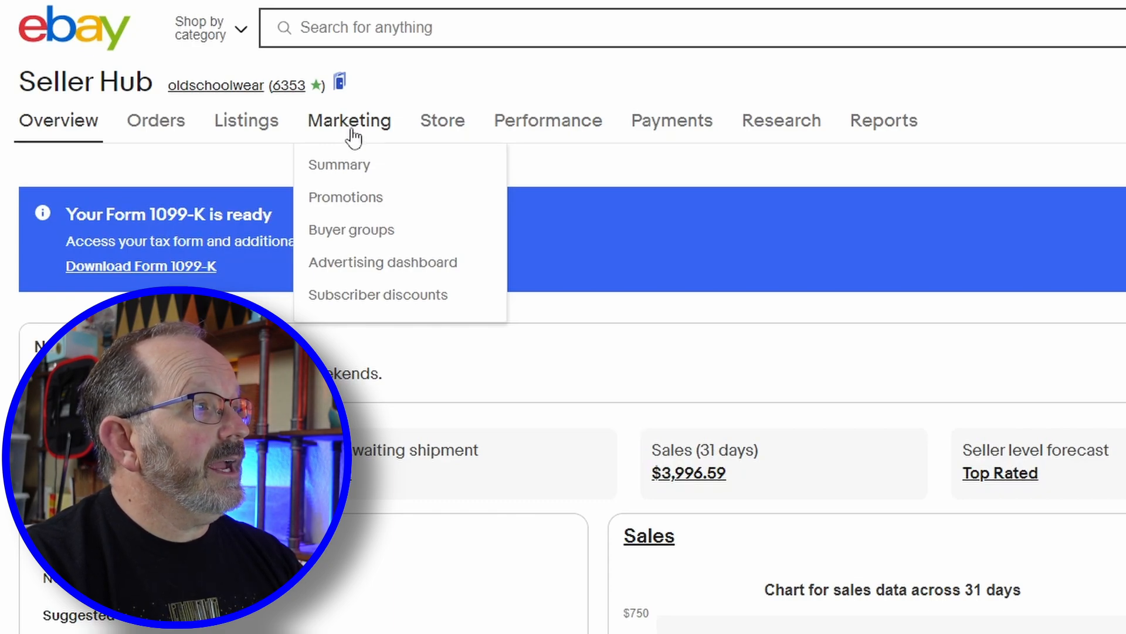
click(347, 199)
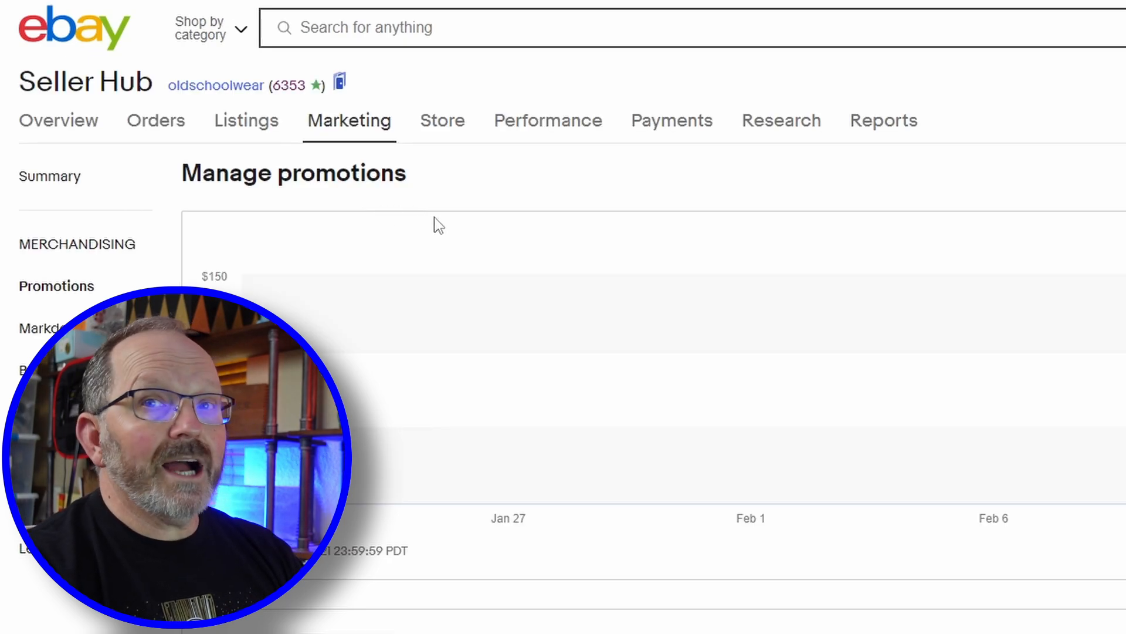
scroll(435, 222, down, 20)
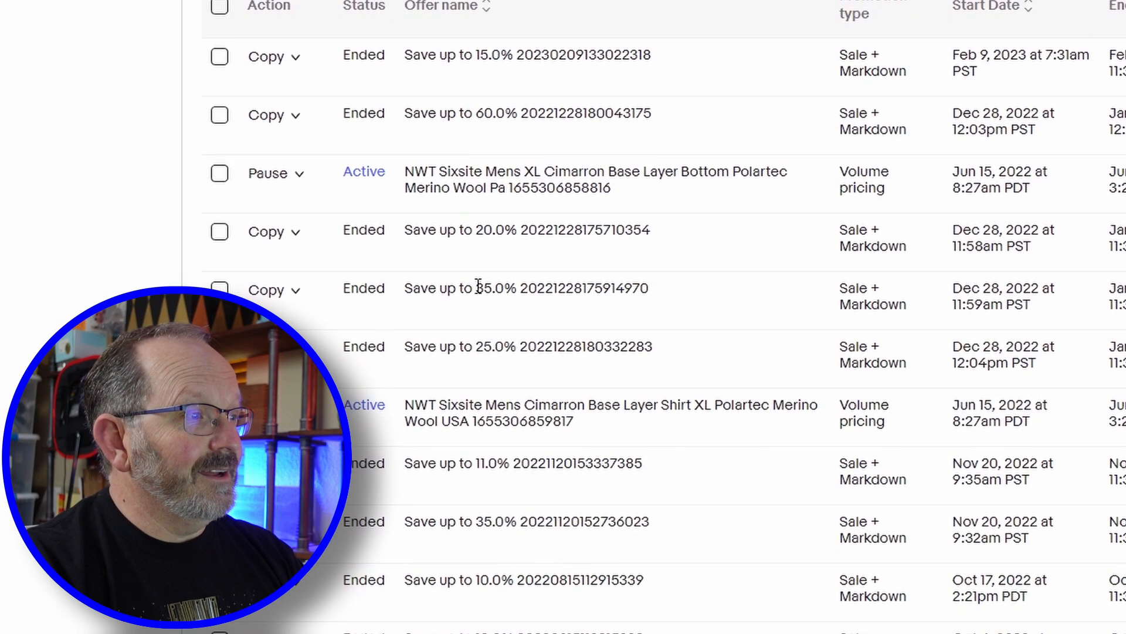
scroll(495, 346, down, 10)
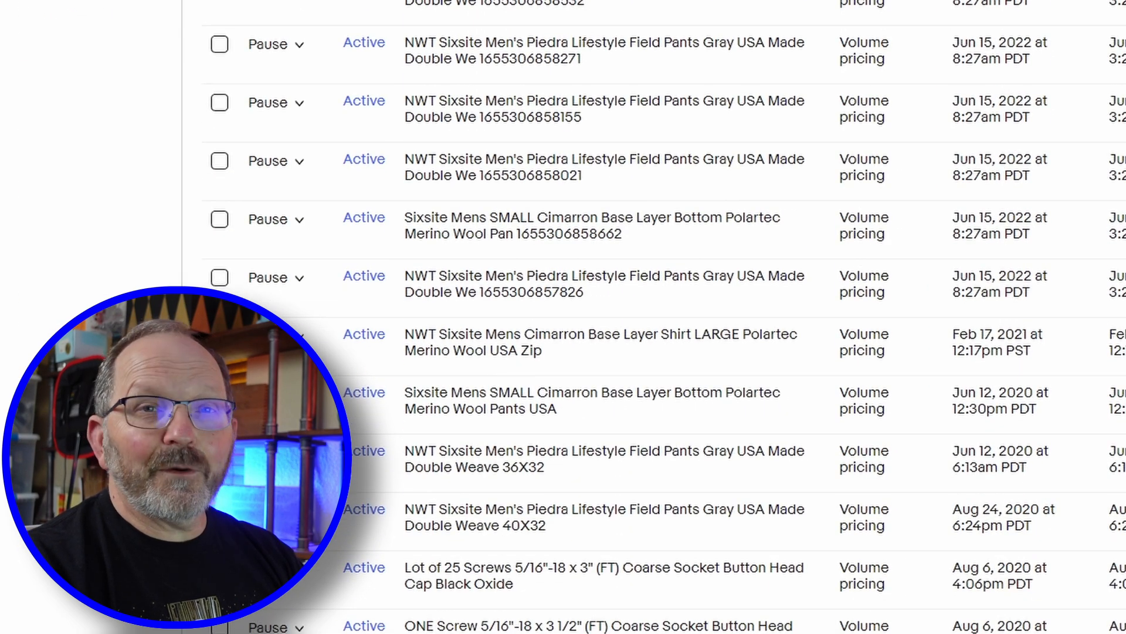
scroll(645, 317, up, 20)
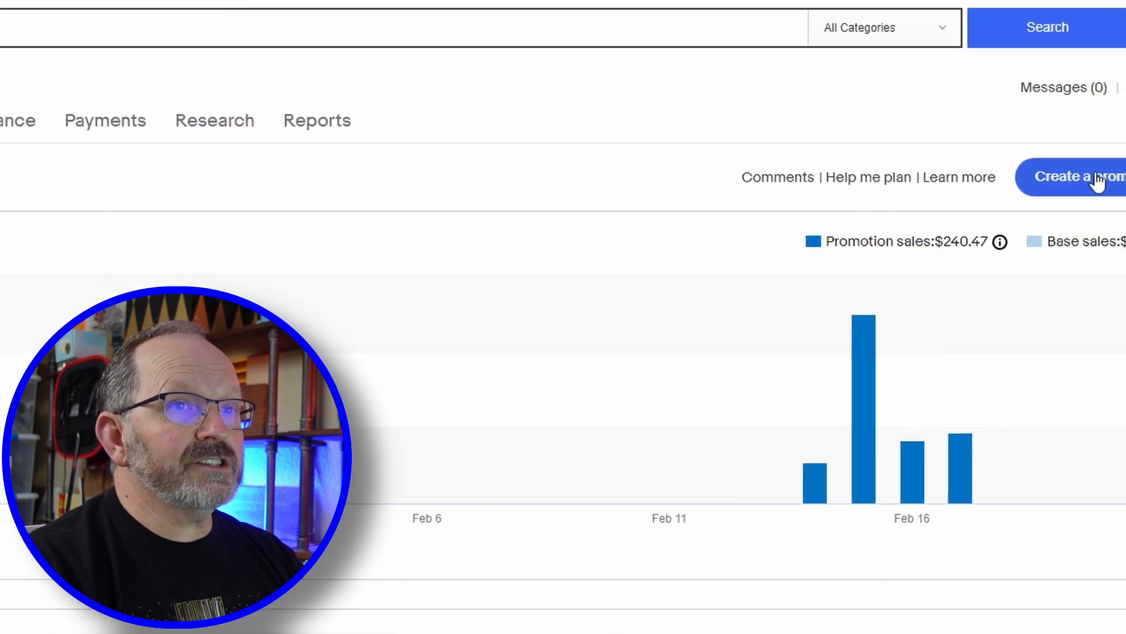
click(1029, 185)
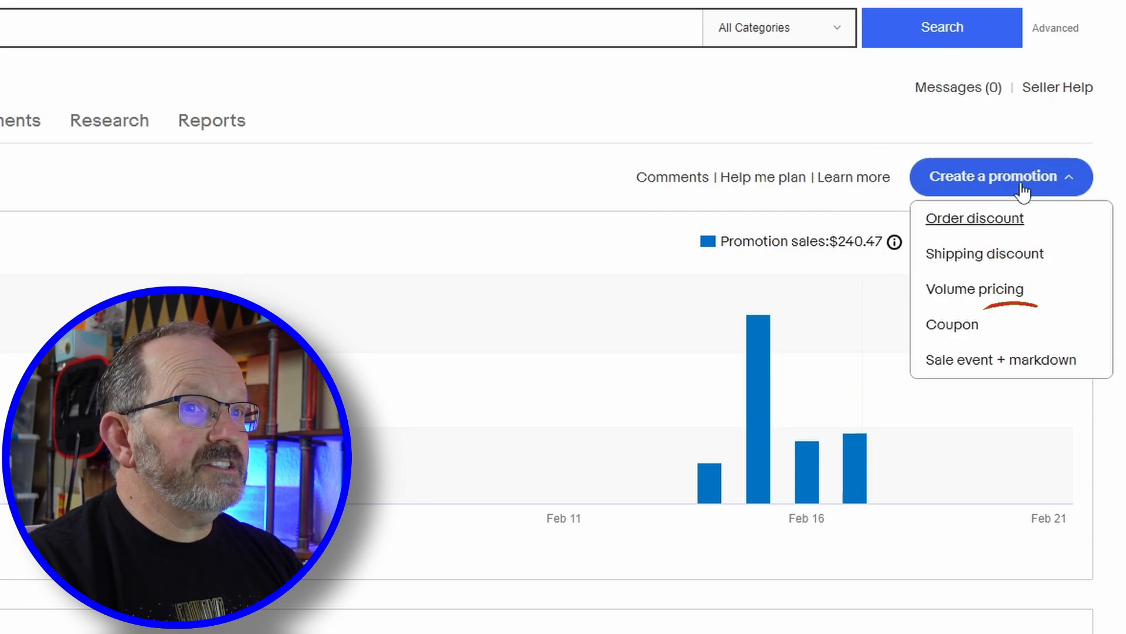
click(986, 361)
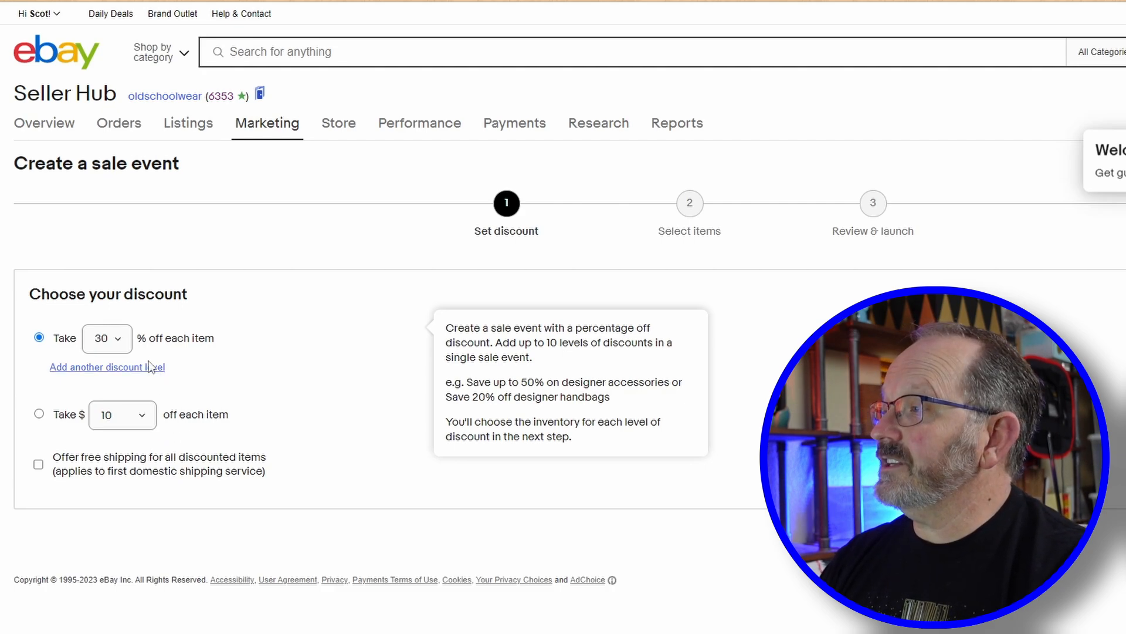
Step: Set the sale event's discount to 15% off each item and continue to item selection
click(118, 340)
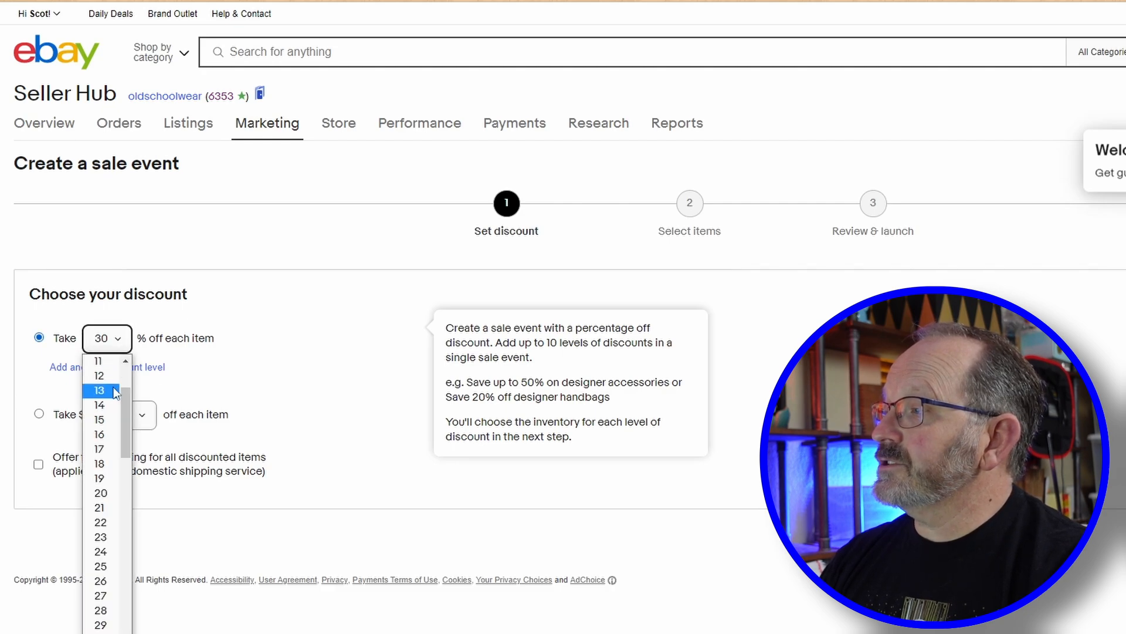
click(115, 420)
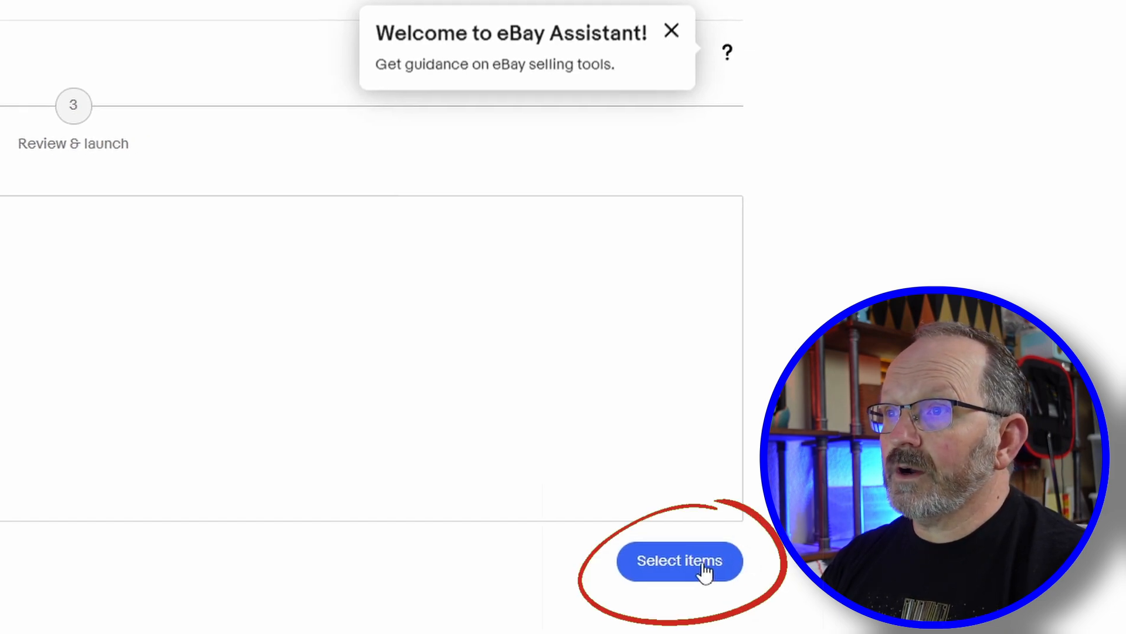
click(703, 566)
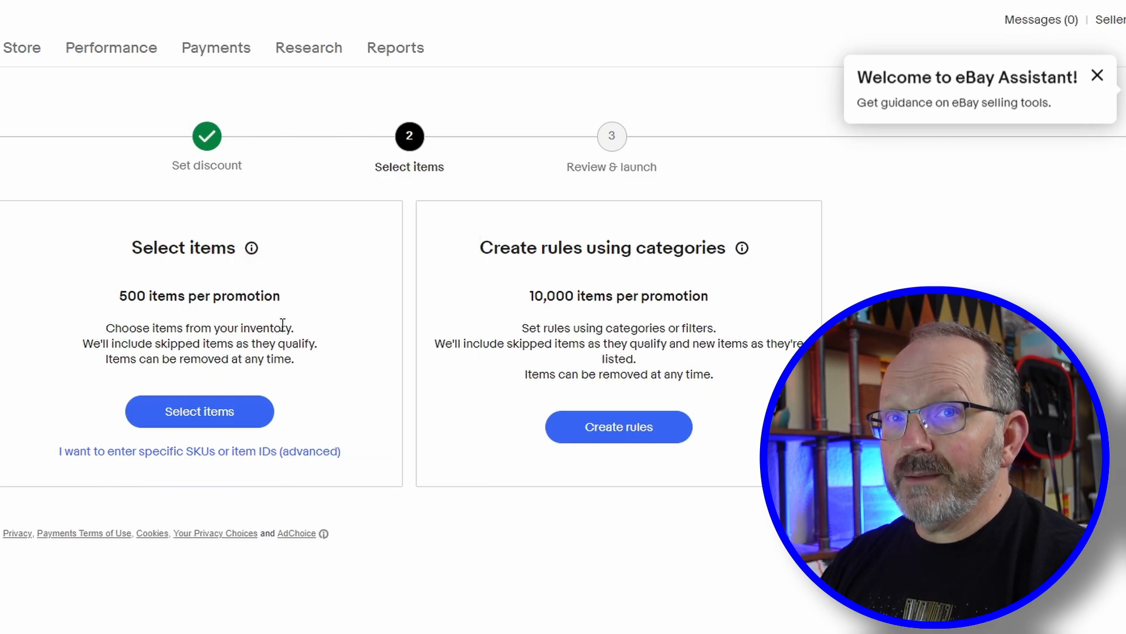
Step: Open individual item selection, sort the inventory by most days on site, and look through the oldest listings
click(213, 421)
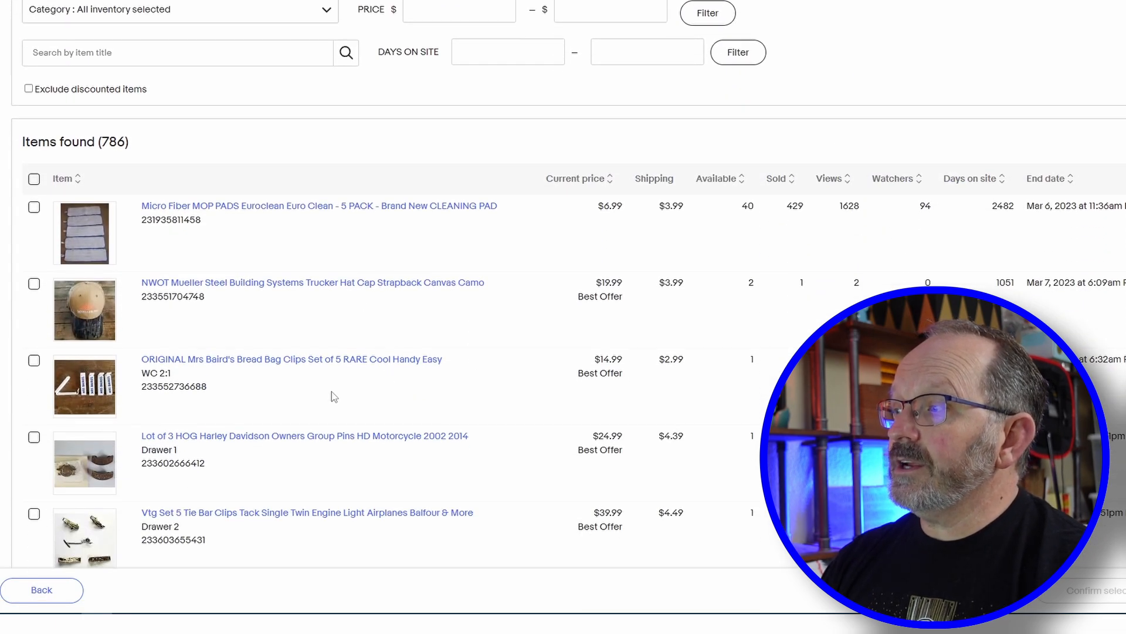
scroll(332, 394, down, 2)
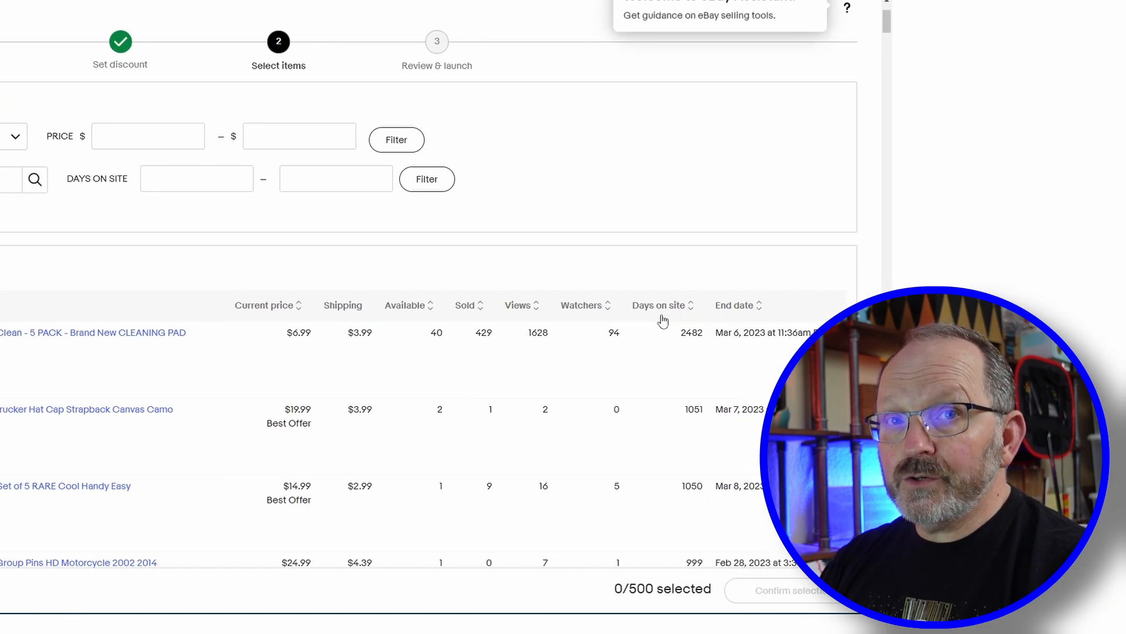
click(669, 306)
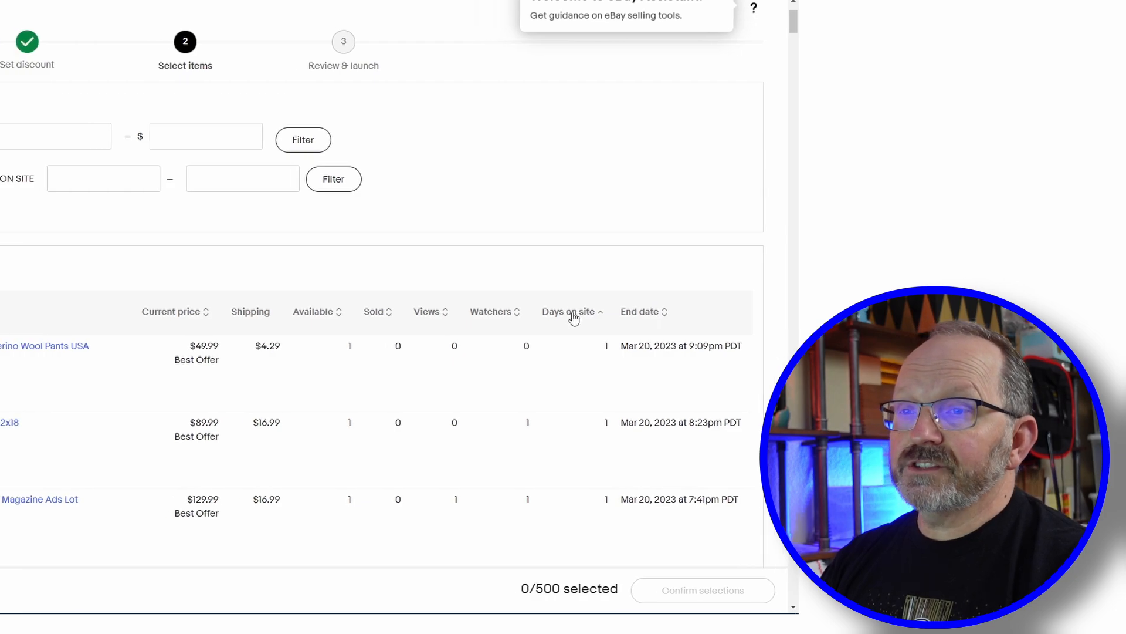
click(689, 312)
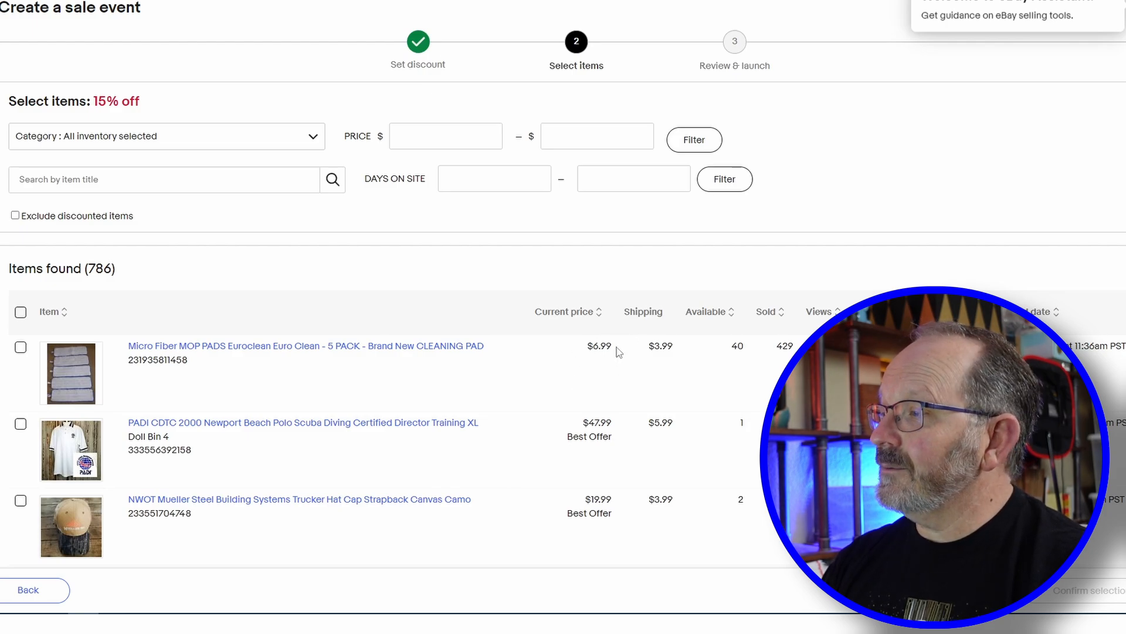
scroll(505, 388, down, 4)
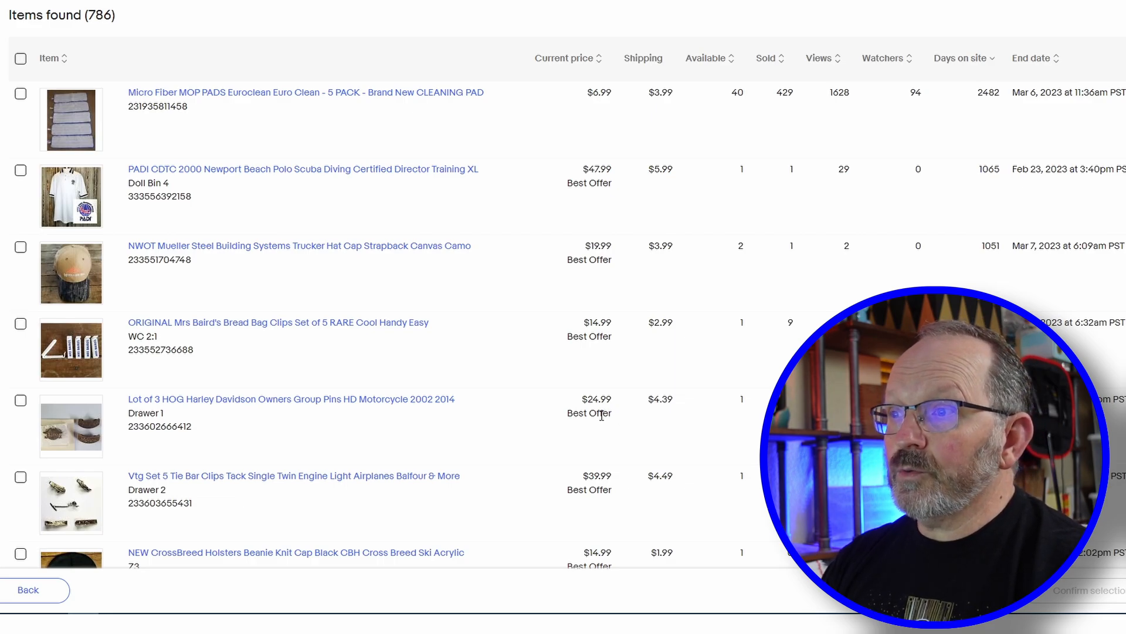
scroll(595, 434, down, 1)
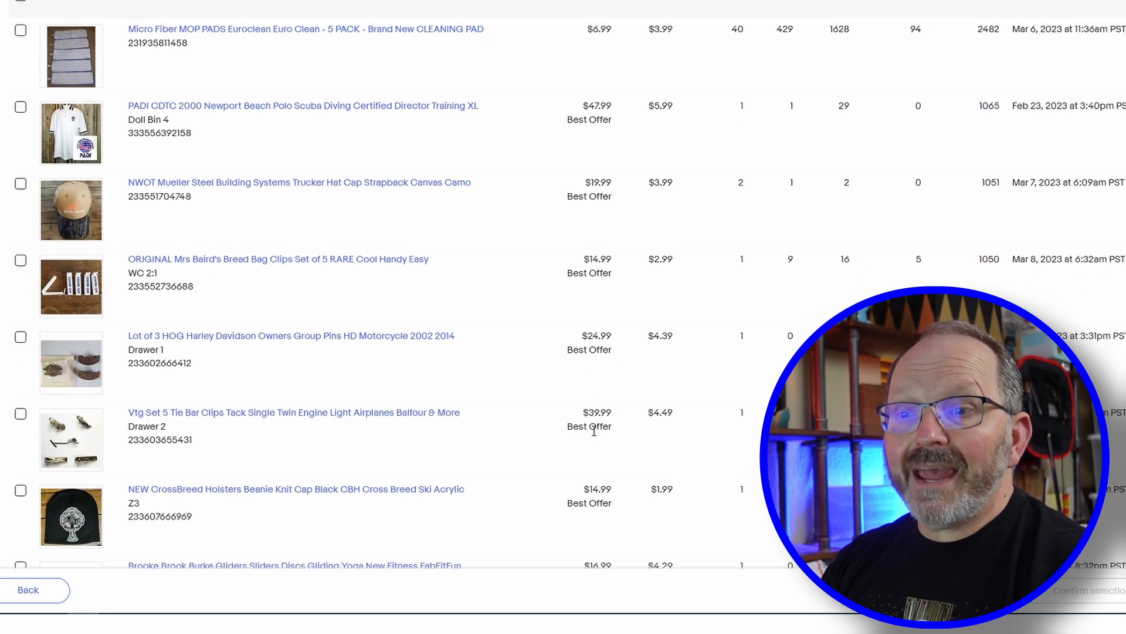
scroll(596, 435, down, 3)
scroll(596, 434, down, 17)
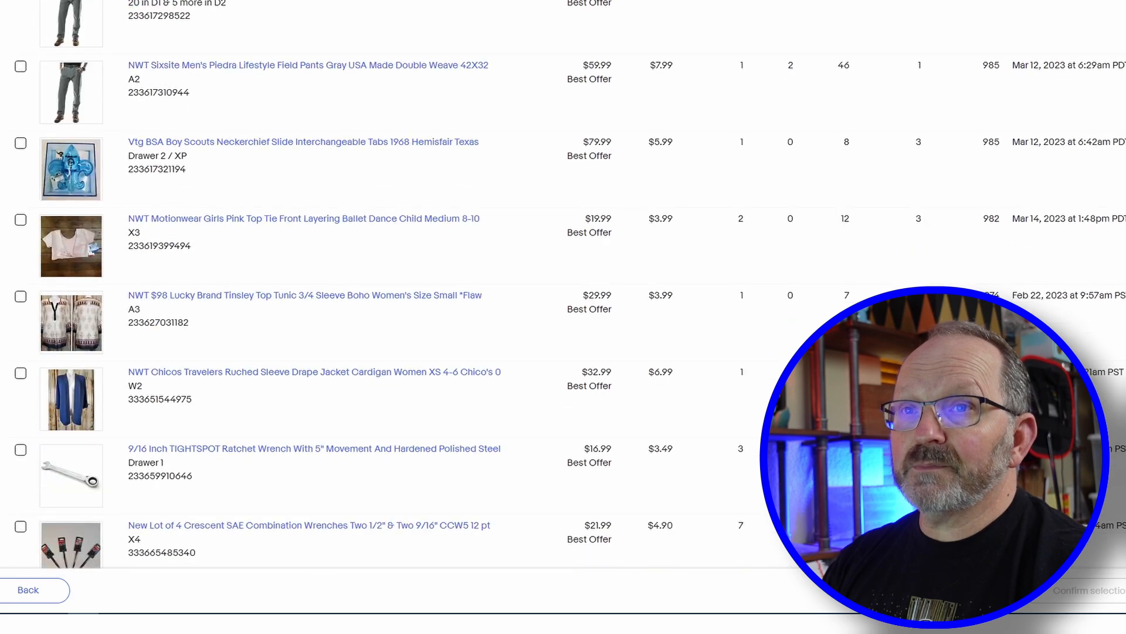
scroll(595, 434, down, 12)
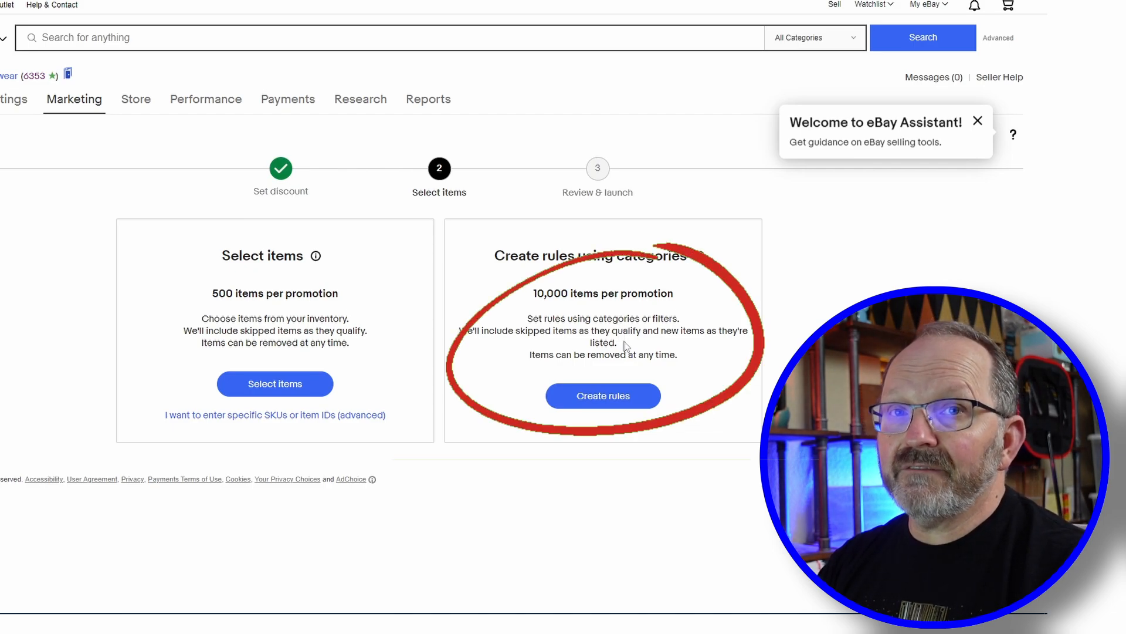
Step: Choose to create rules using categories and apply the 15% rule to all inventory
click(604, 396)
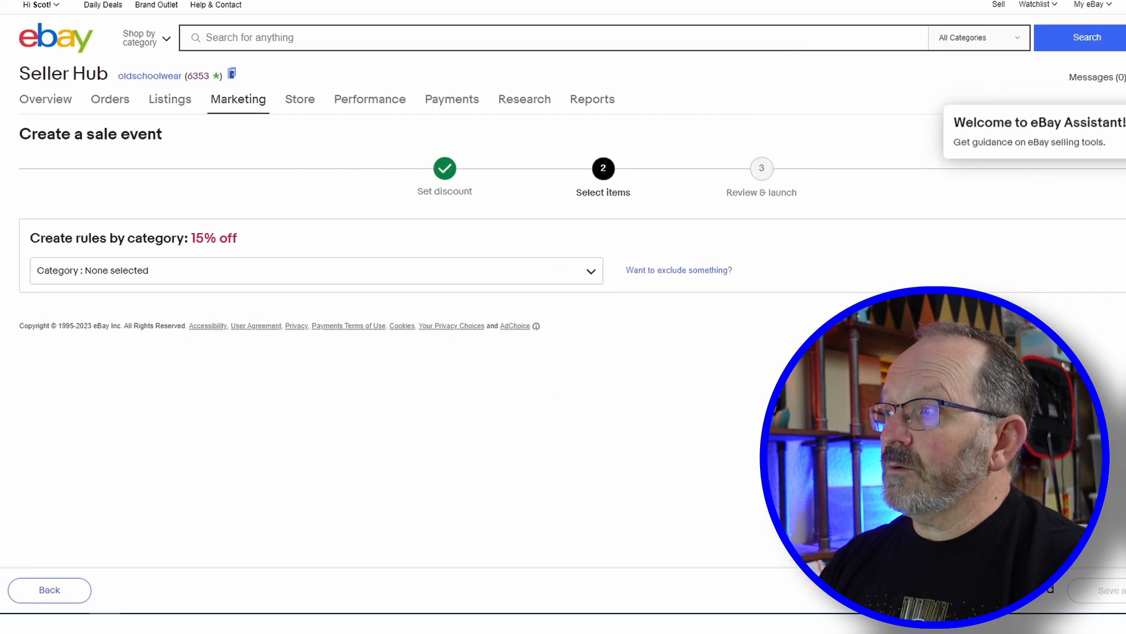
click(604, 274)
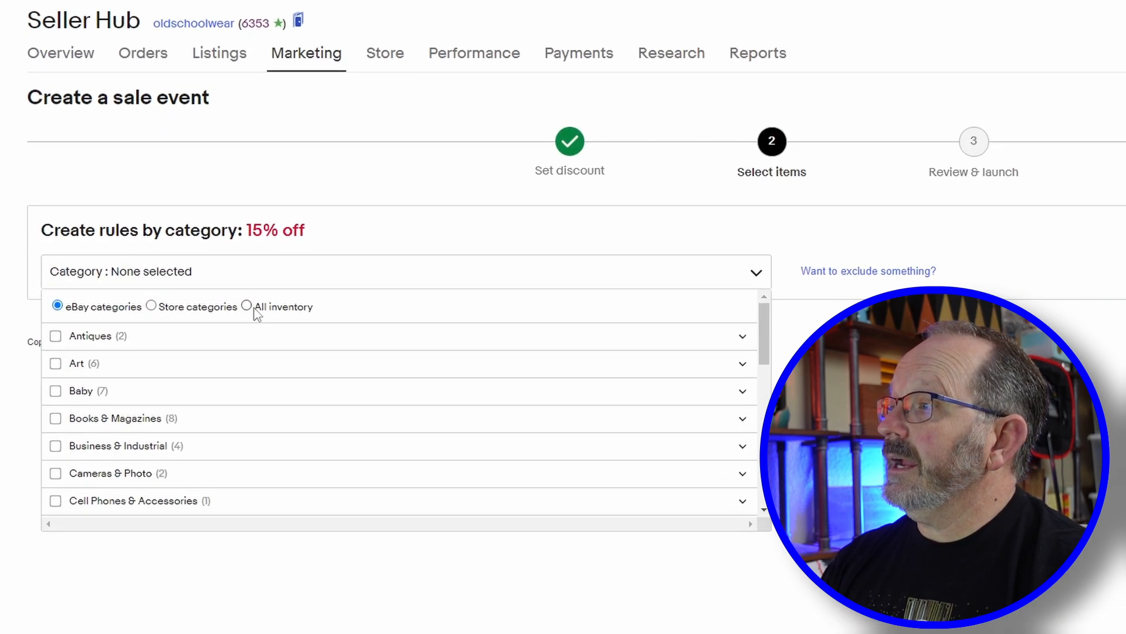
click(252, 307)
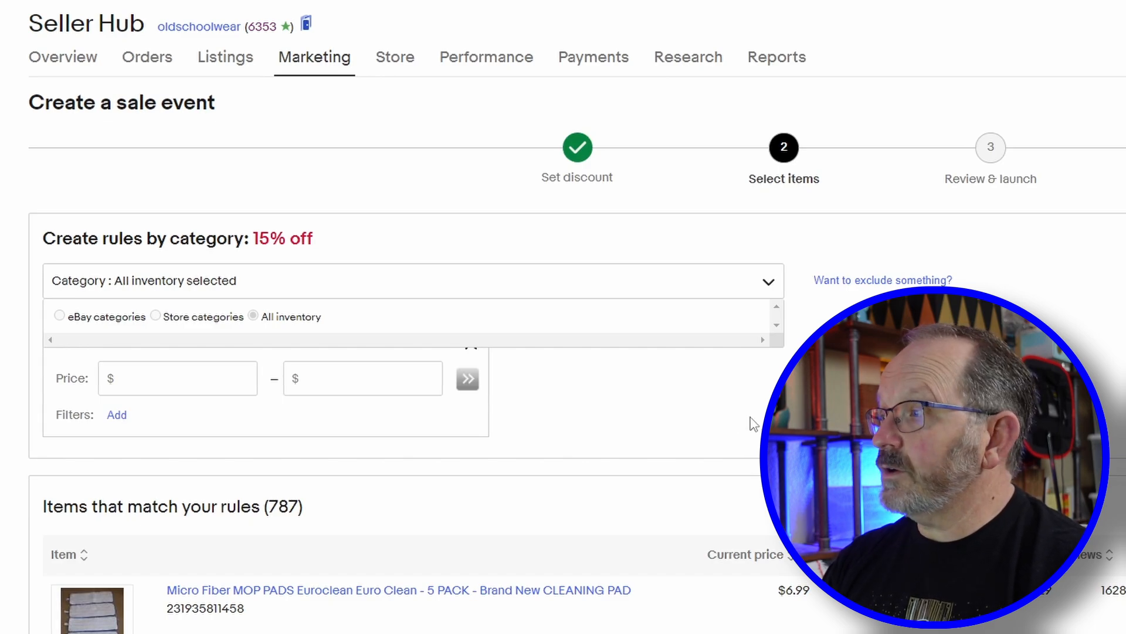
Step: Limit the all-inventory rule to prices from $15.01 to $5000 and save it for review
click(199, 385)
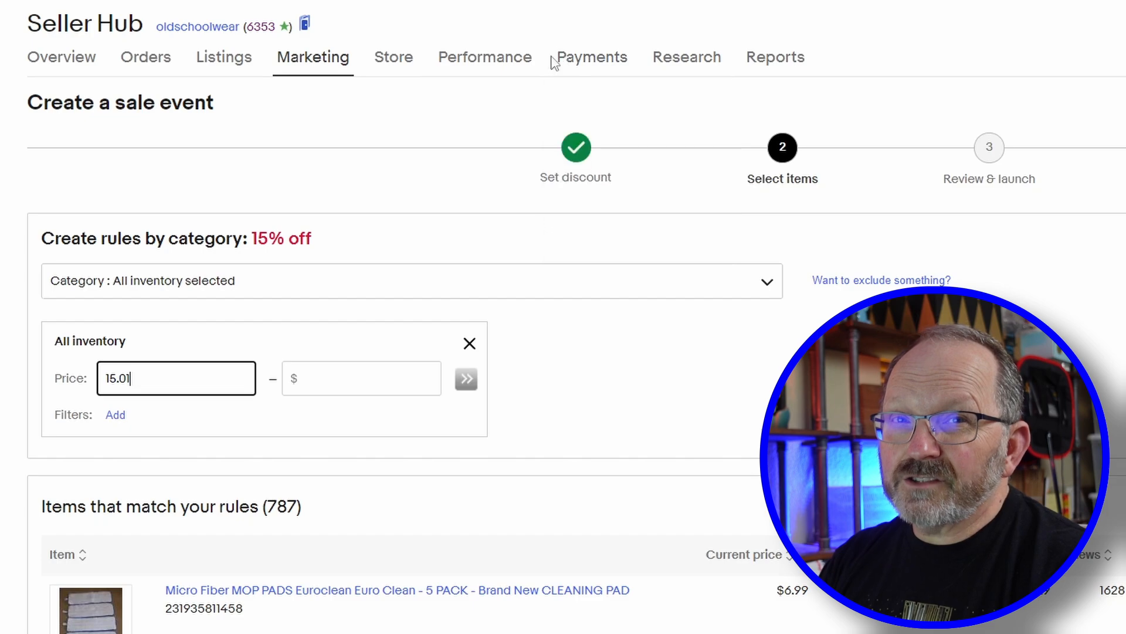
click(326, 392)
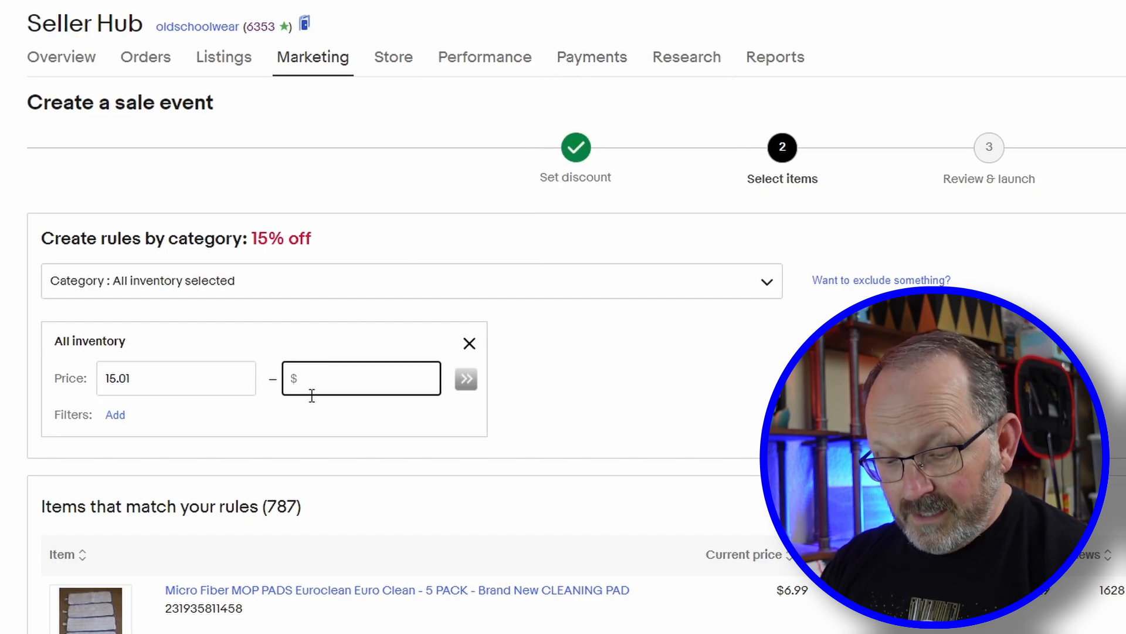
text(5000)
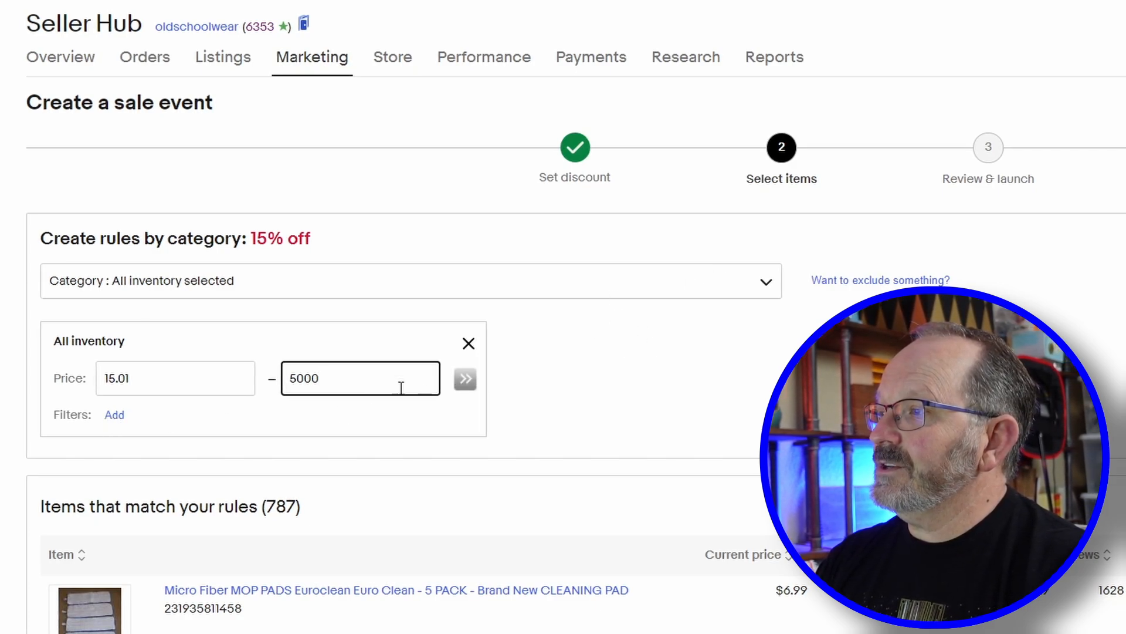
click(468, 388)
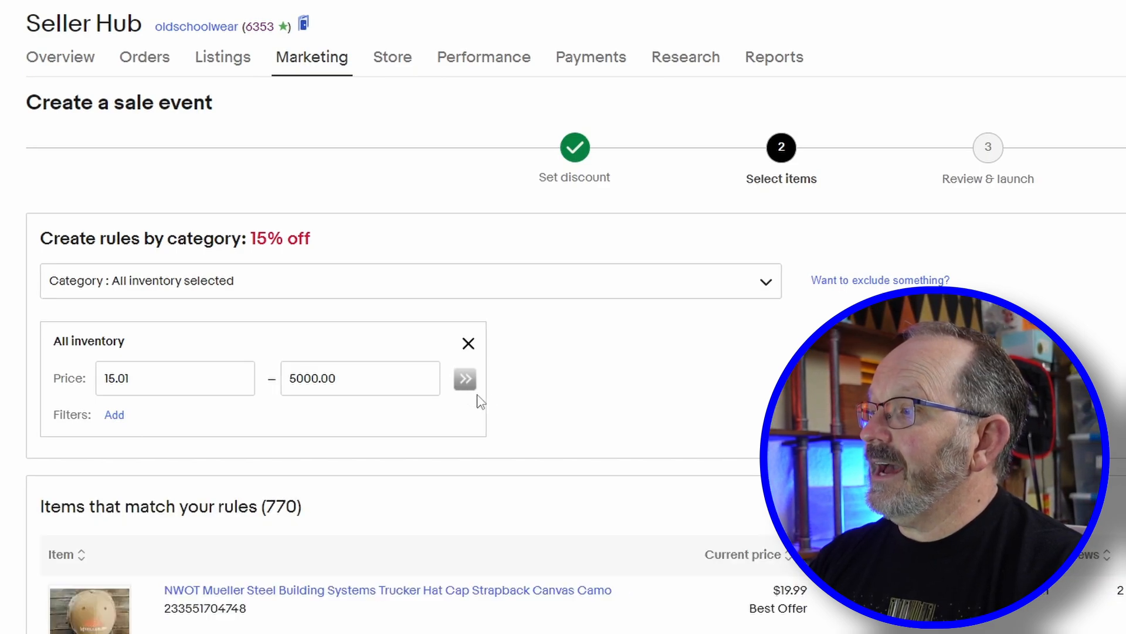
scroll(654, 407, down, 4)
scroll(651, 375, down, 4)
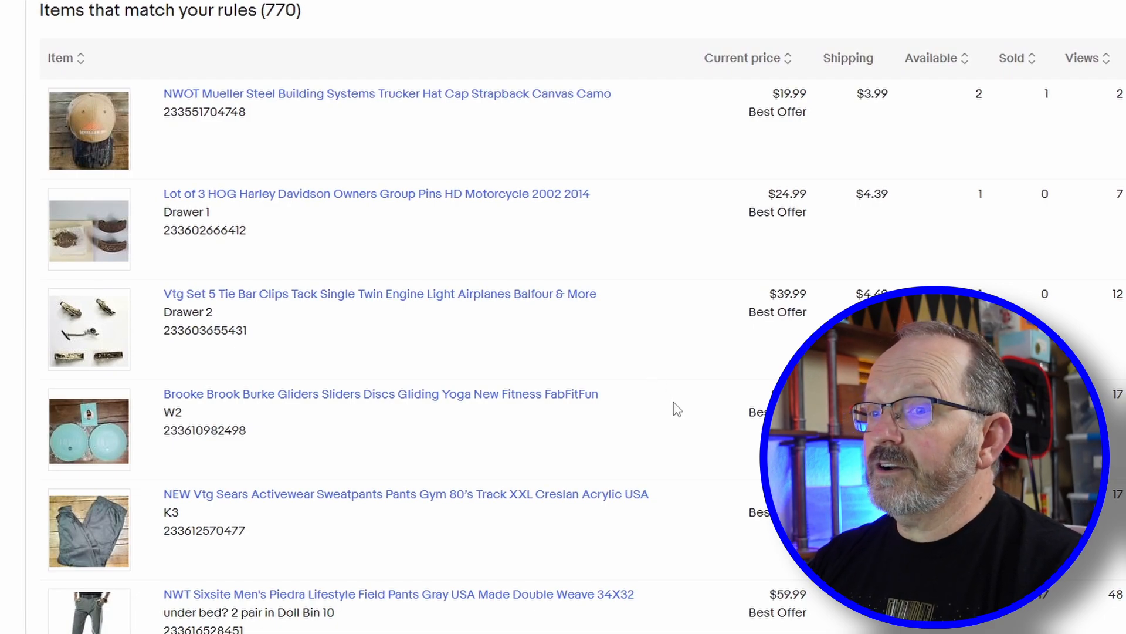
scroll(669, 393, up, 8)
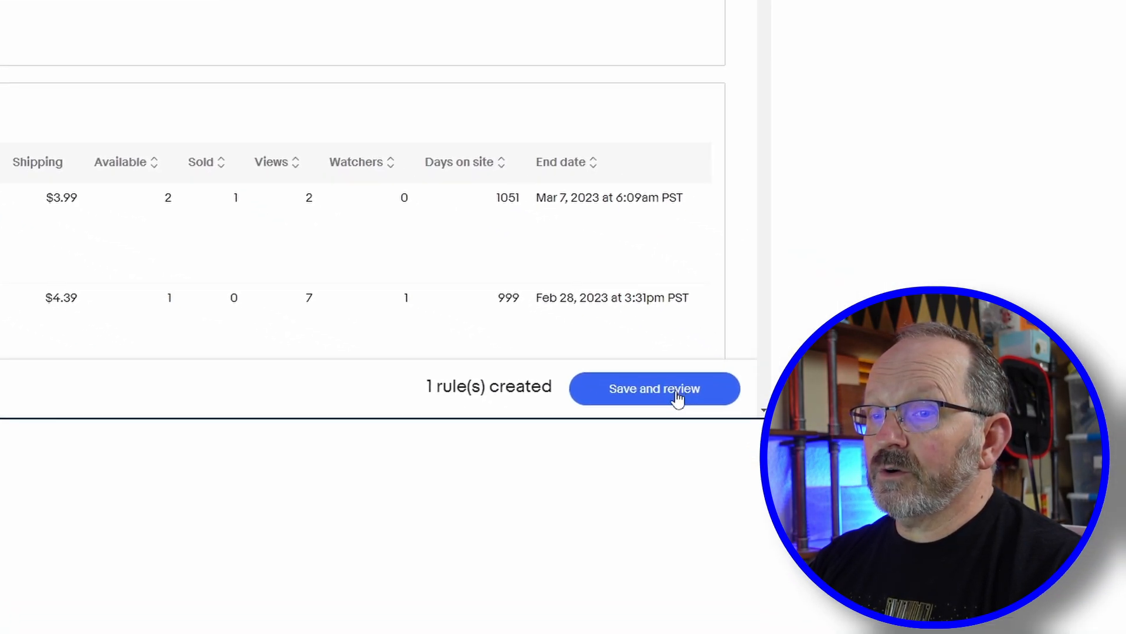
click(673, 396)
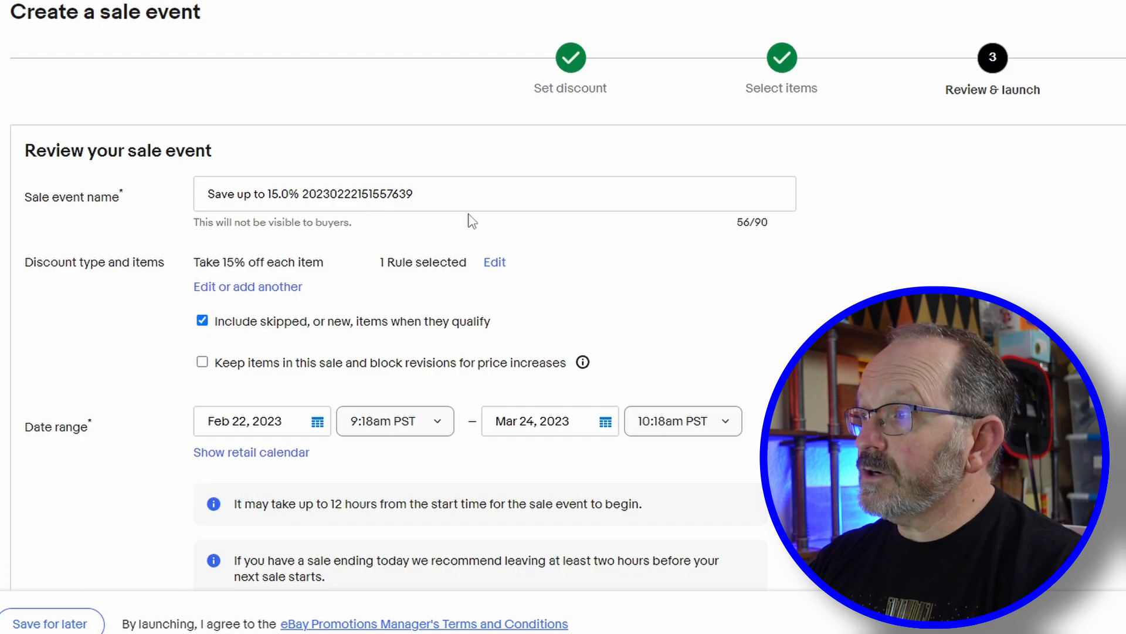
Step: Rename the sale event "Sale To Share With Viewers" and turn off including skipped or new items when they qualify
drag(470, 205, 169, 181)
text(Sale To Share With Viewers)
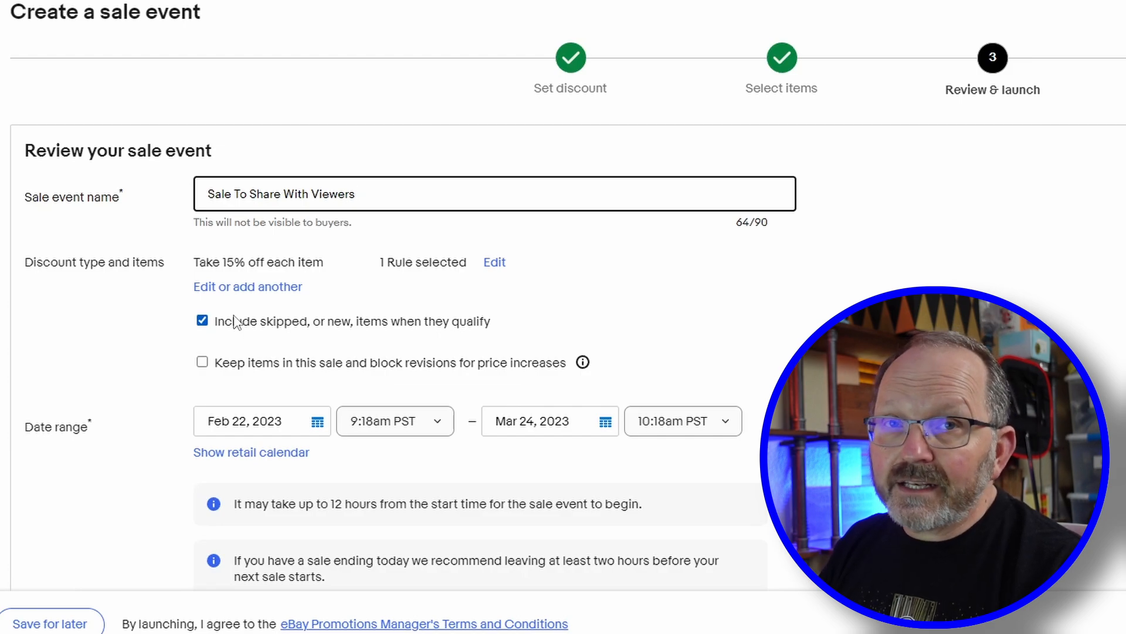
click(202, 321)
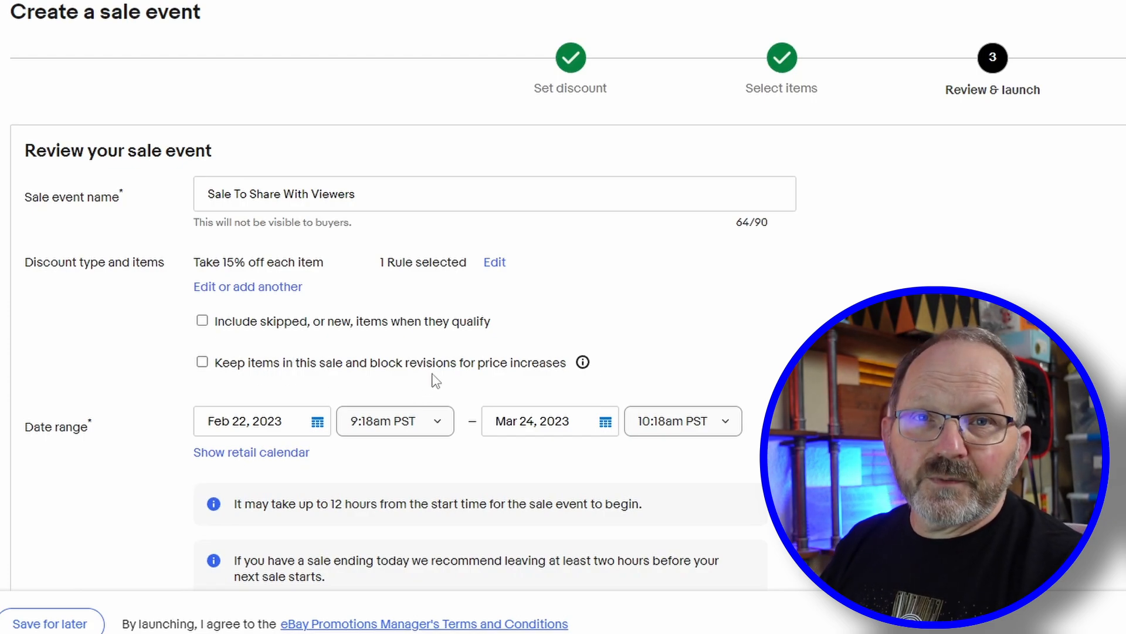
mouse_move(583, 362)
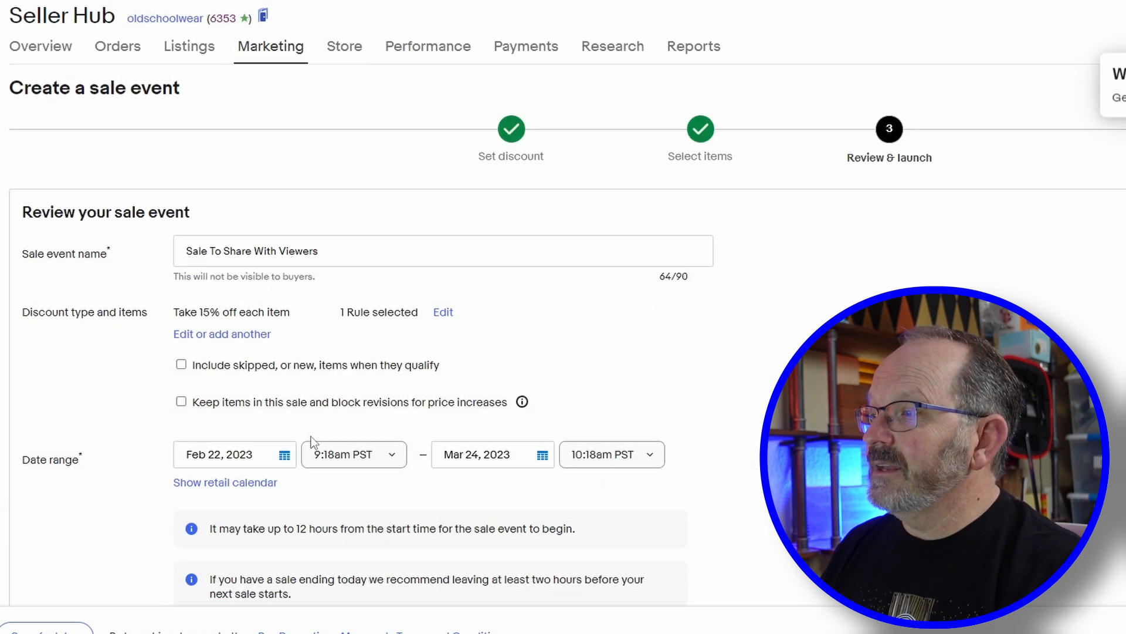
Step: Set the sale event to end on Feb 26, 2023 at 11:30pm
scroll(370, 445, down, 3)
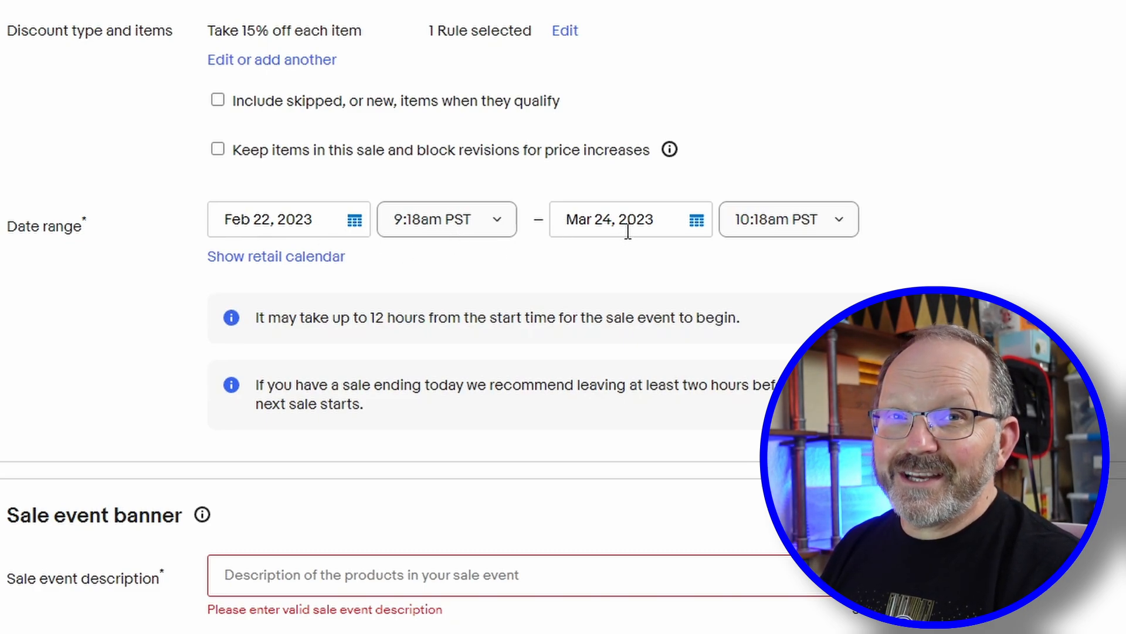
click(691, 228)
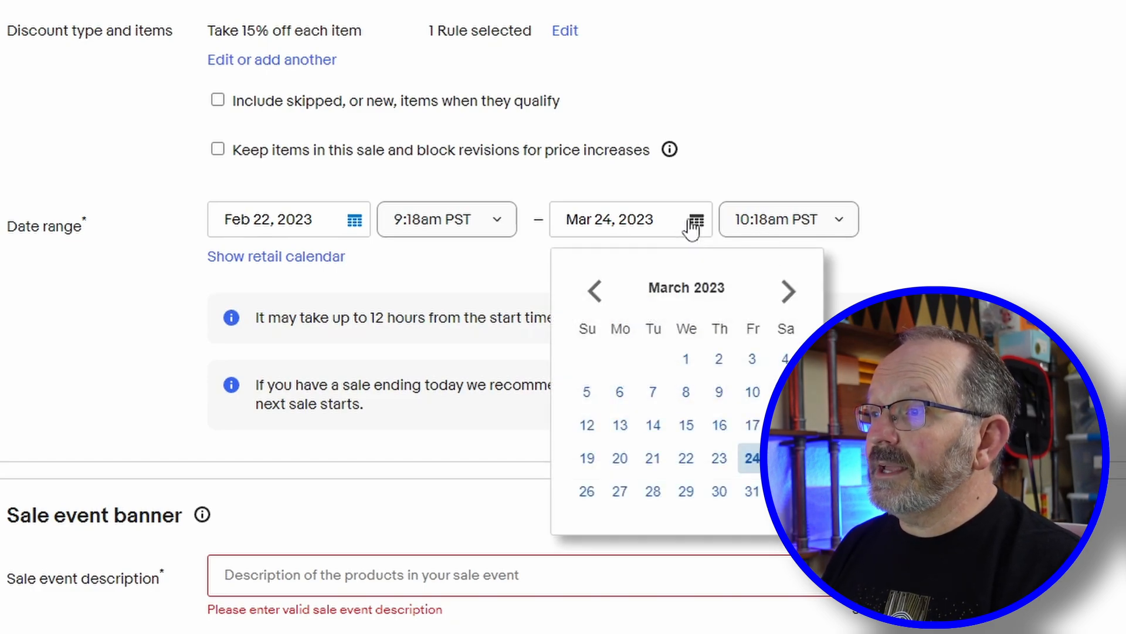
click(595, 291)
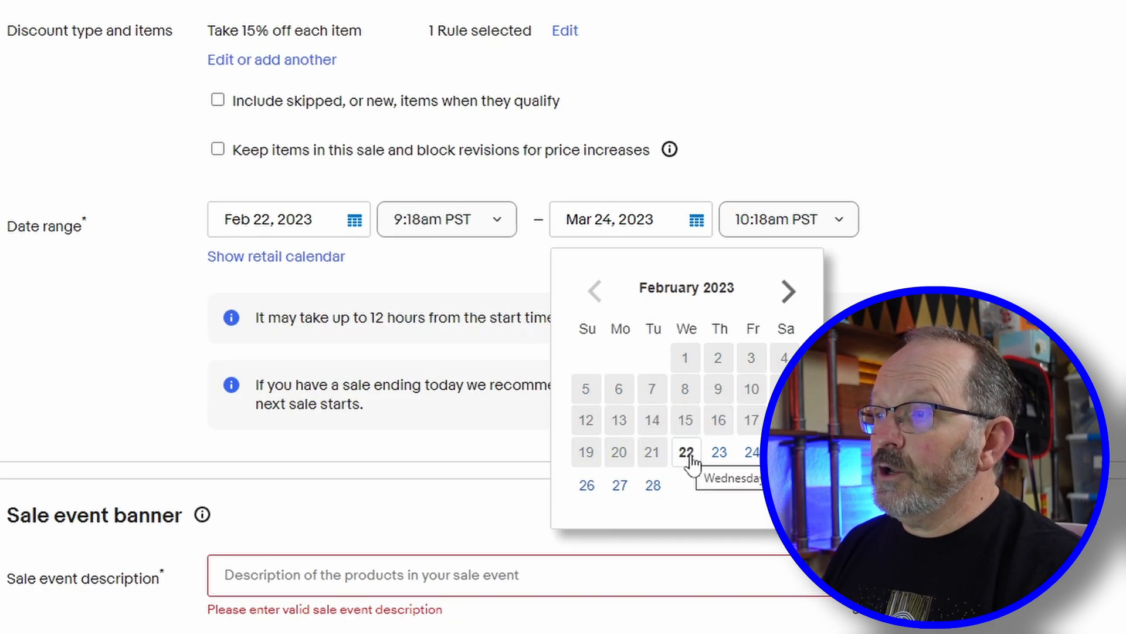
click(587, 486)
click(836, 221)
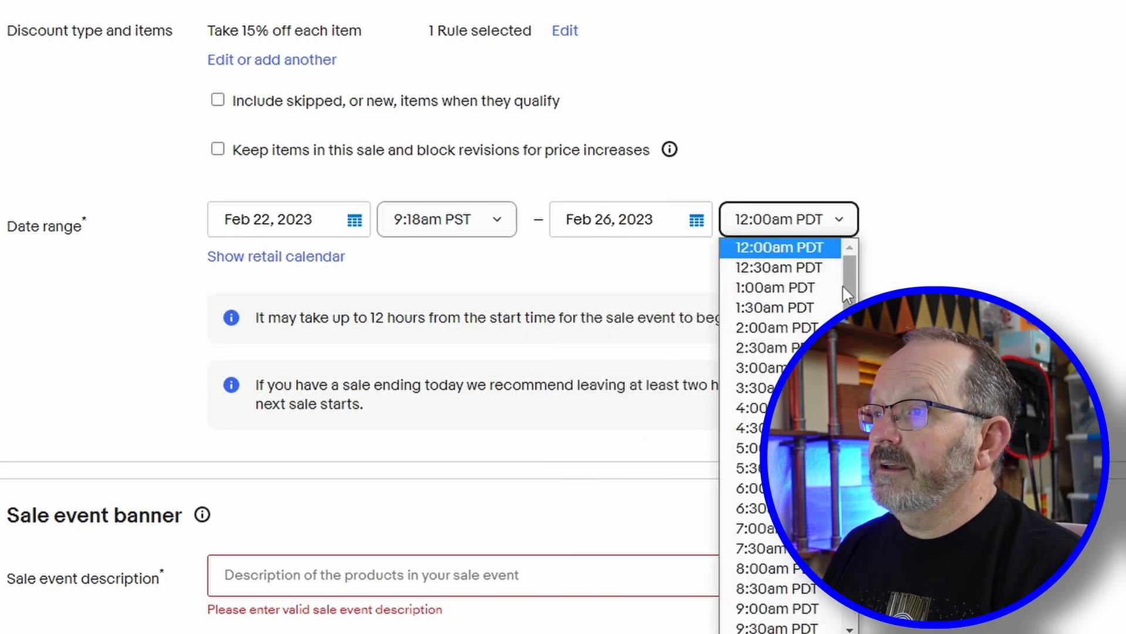
scroll(842, 283, down, 1)
scroll(842, 284, down, 9)
click(780, 626)
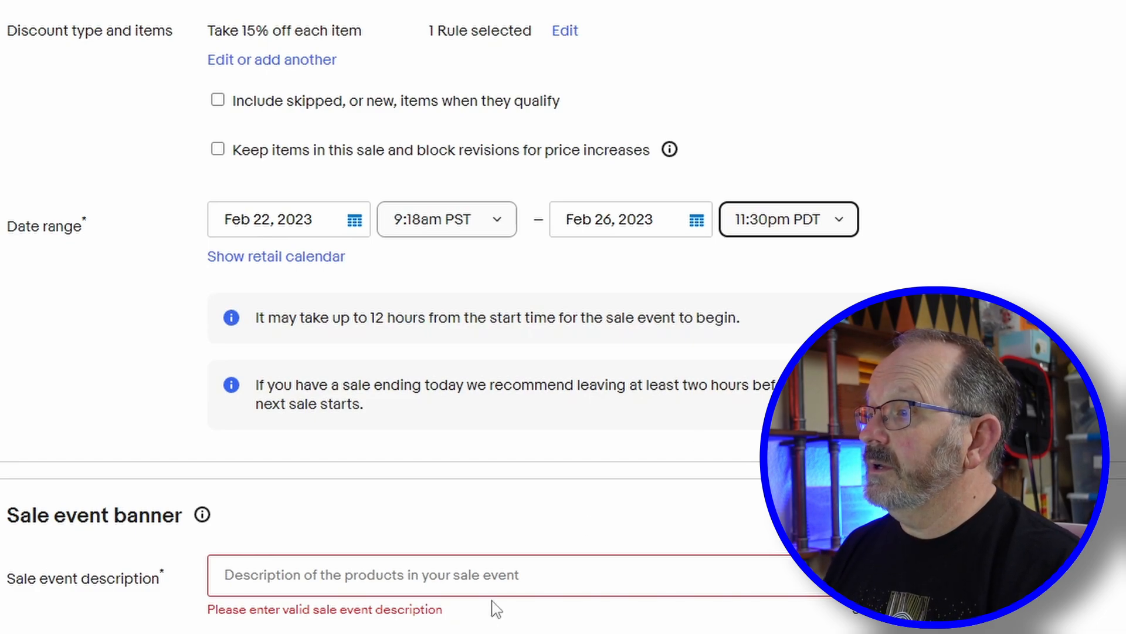
Step: Enter "Mid Winter Store-Wide Sale!" as the sale event description for the banner and check the tile preview
scroll(508, 404, down, 3)
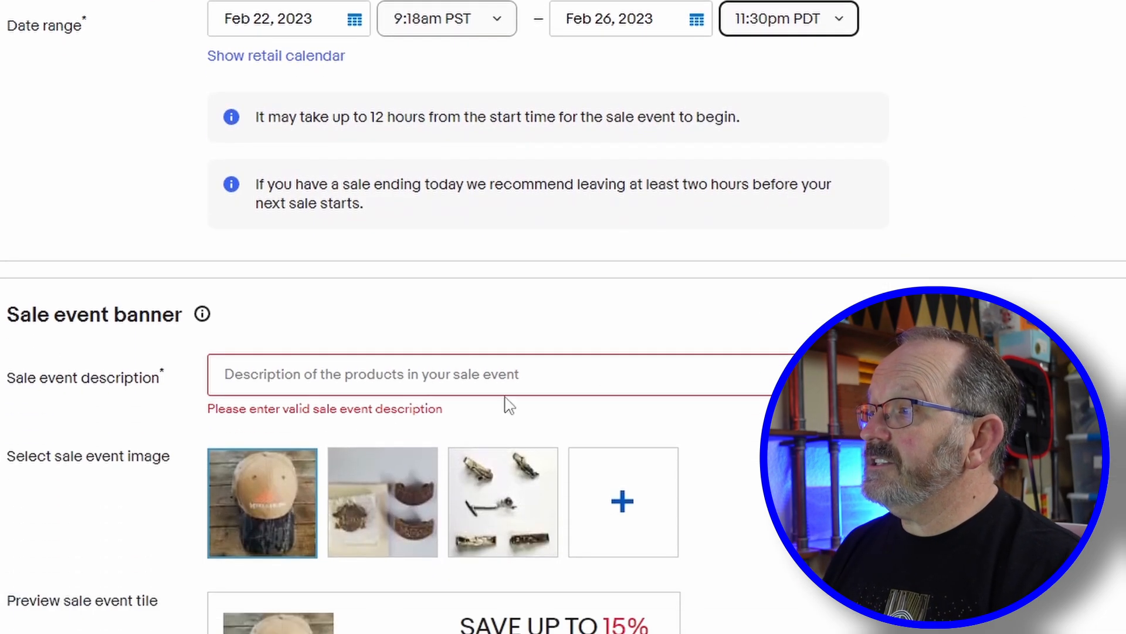
click(296, 375)
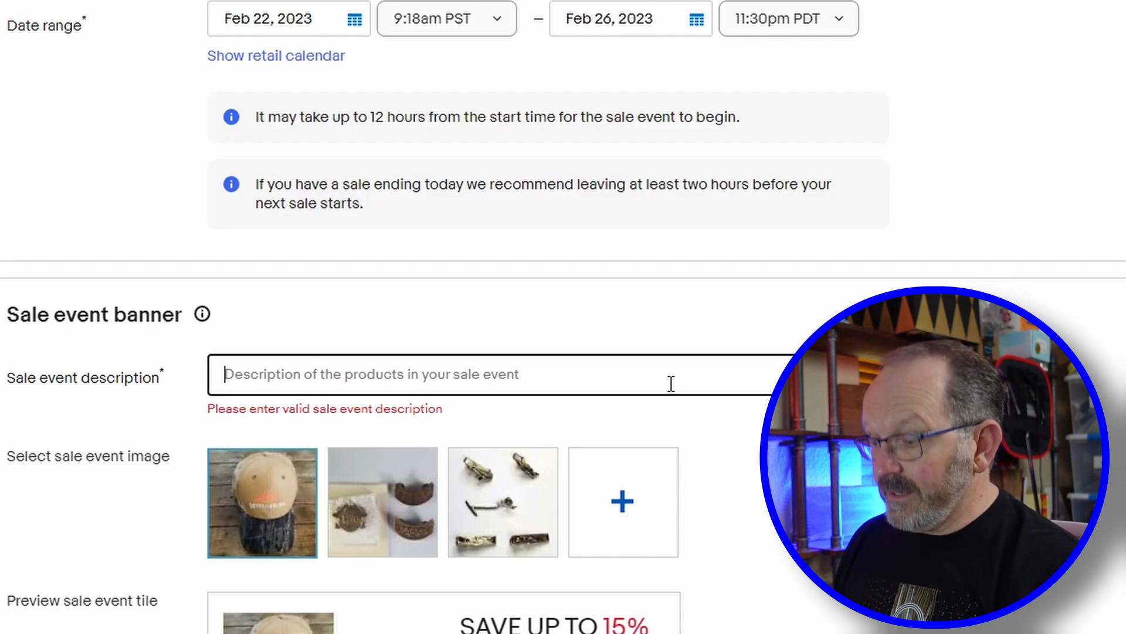
text(Mid Winter Store-Wide Sale!)
scroll(563, 317, down, 3)
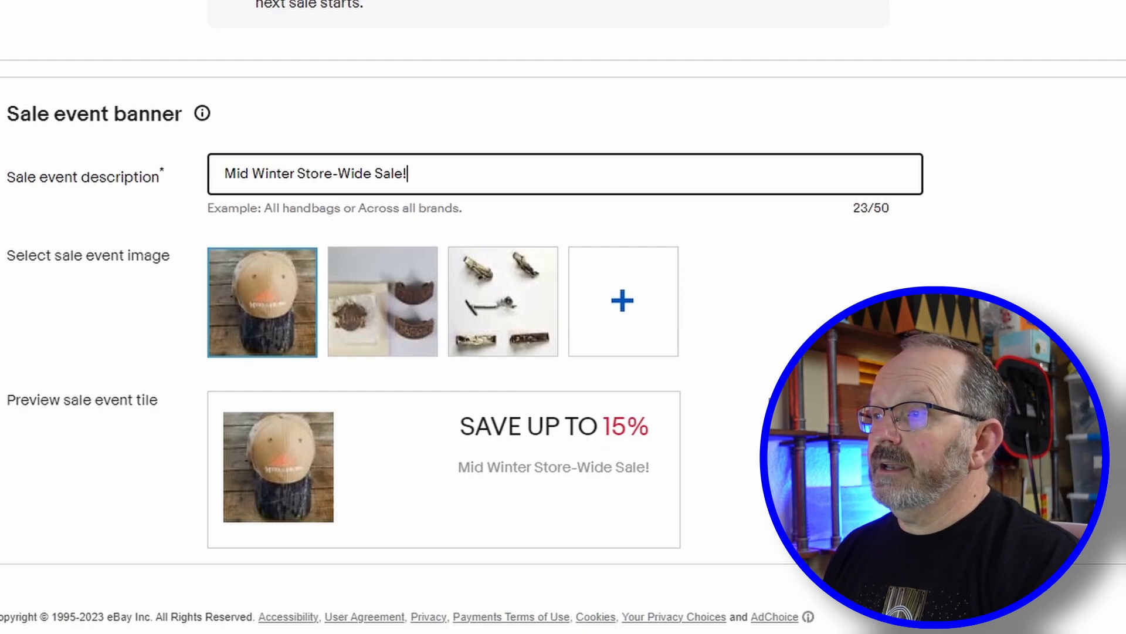
click(633, 317)
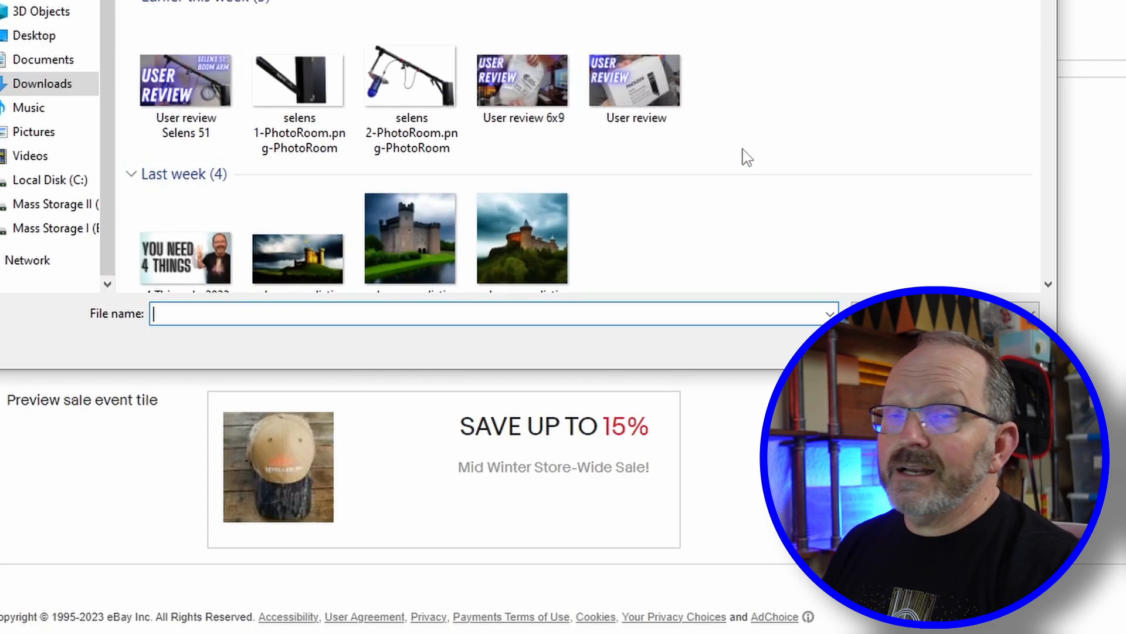
scroll(746, 157, down, 15)
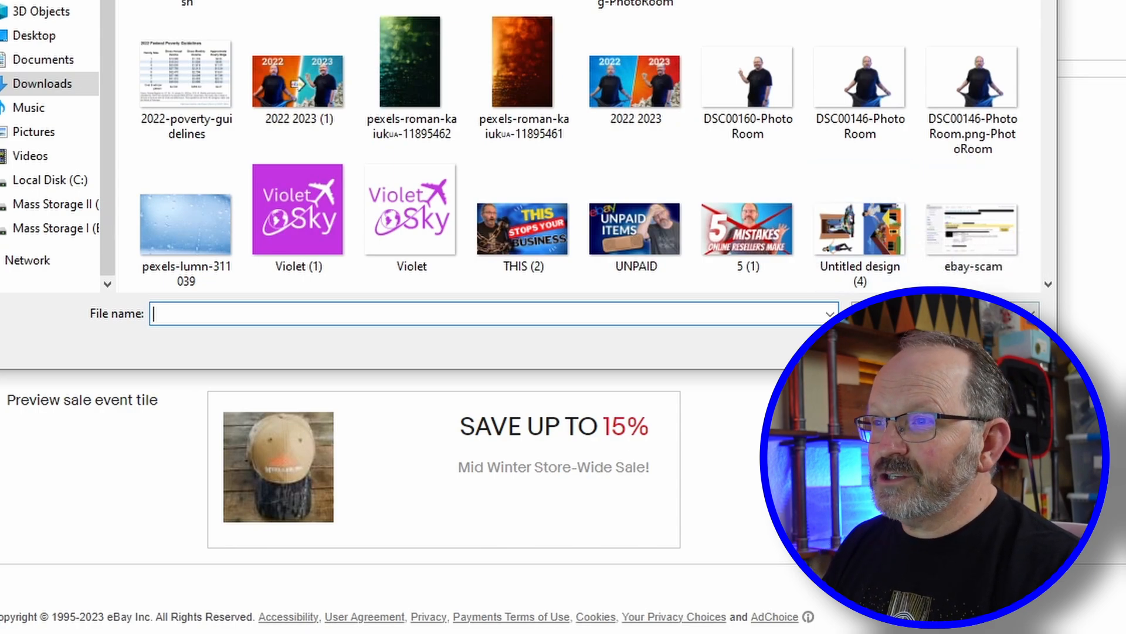
key(Escape)
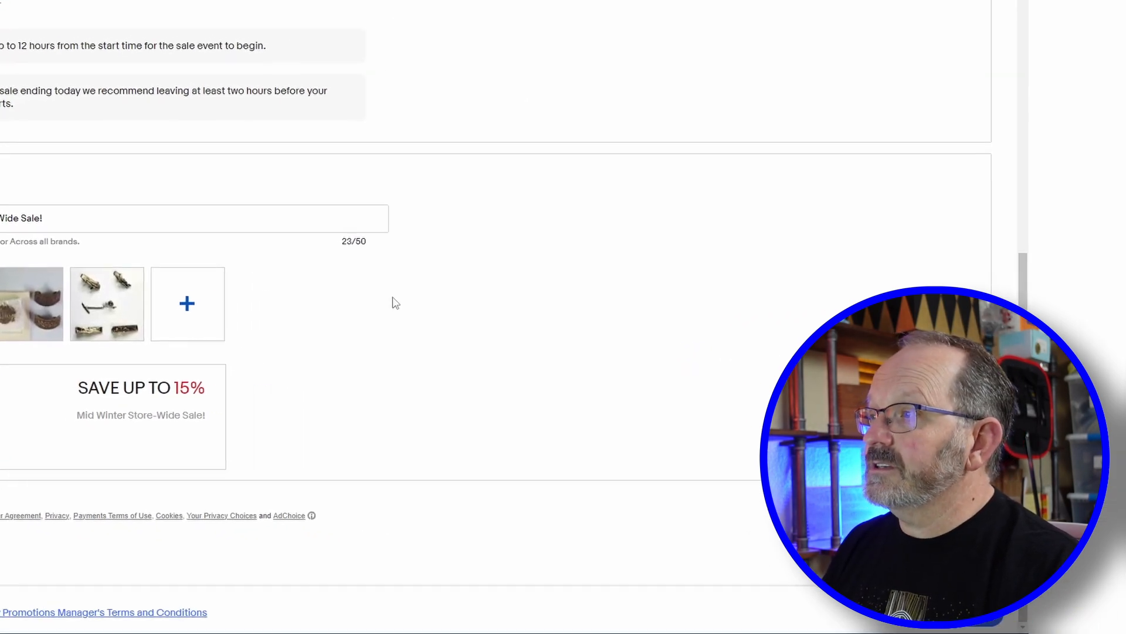
Step: Launch the sale event and look over its entry in the list of promotions
click(700, 567)
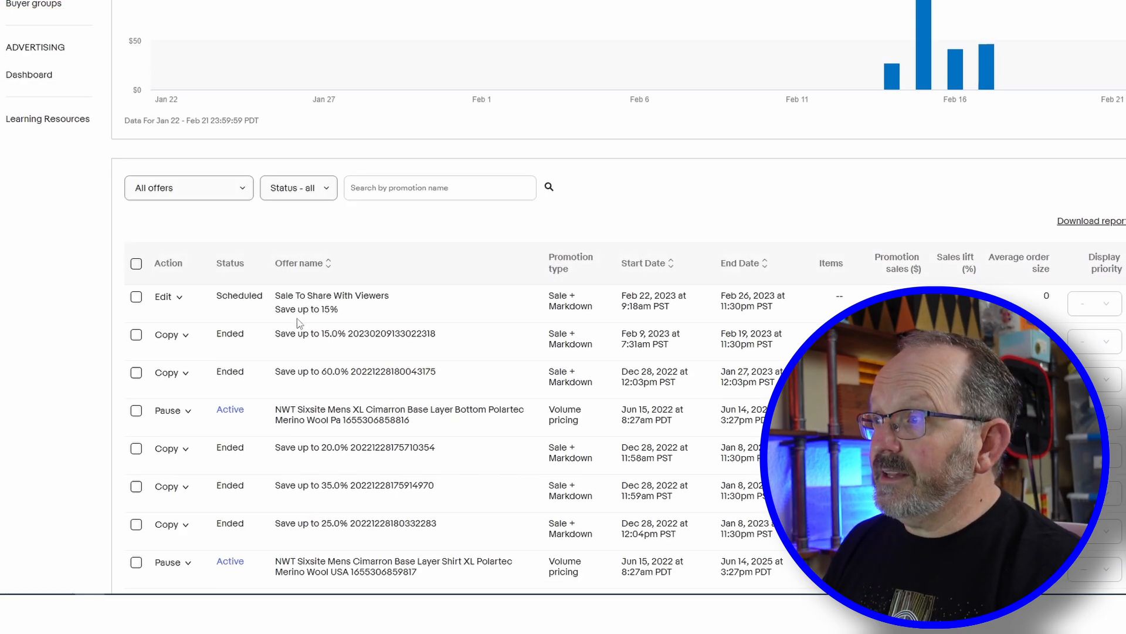
scroll(297, 318, up, 4)
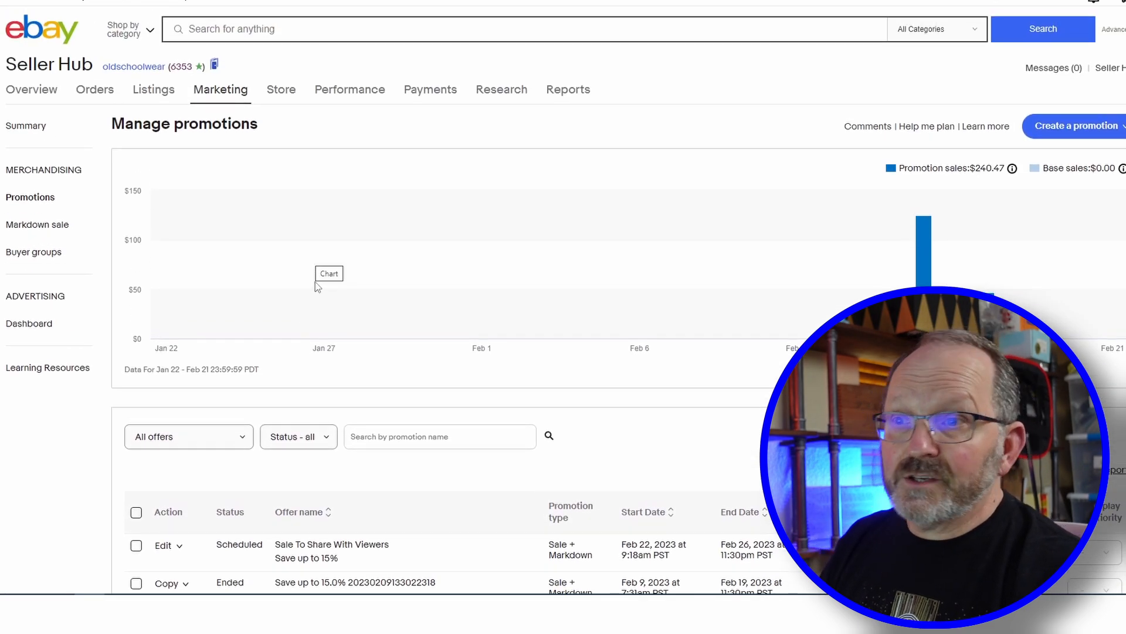
scroll(327, 305, down, 4)
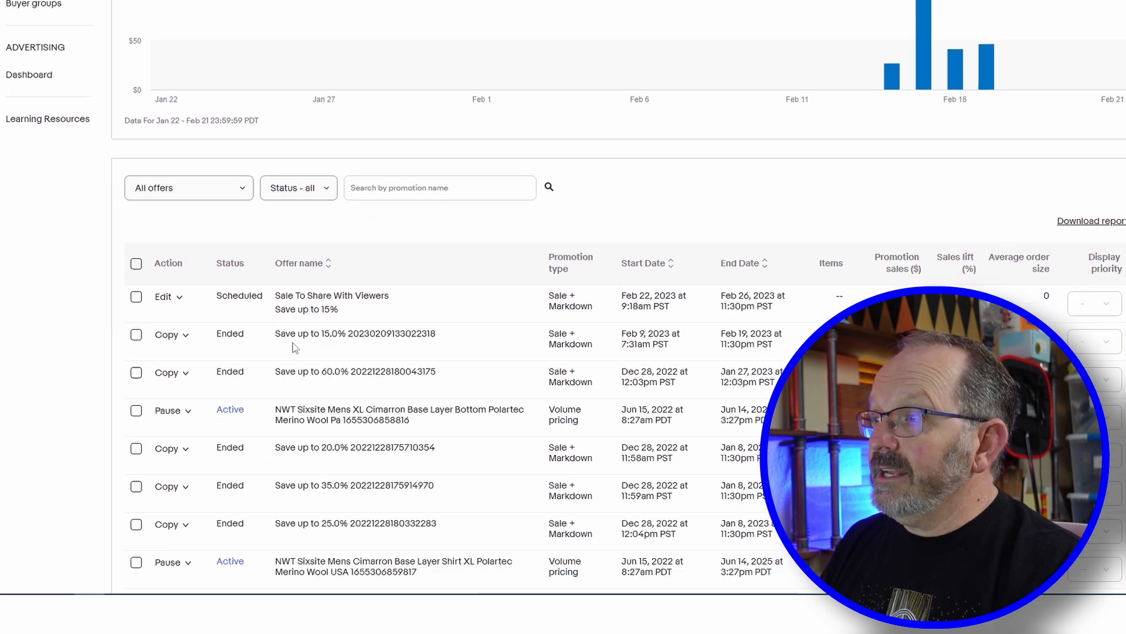